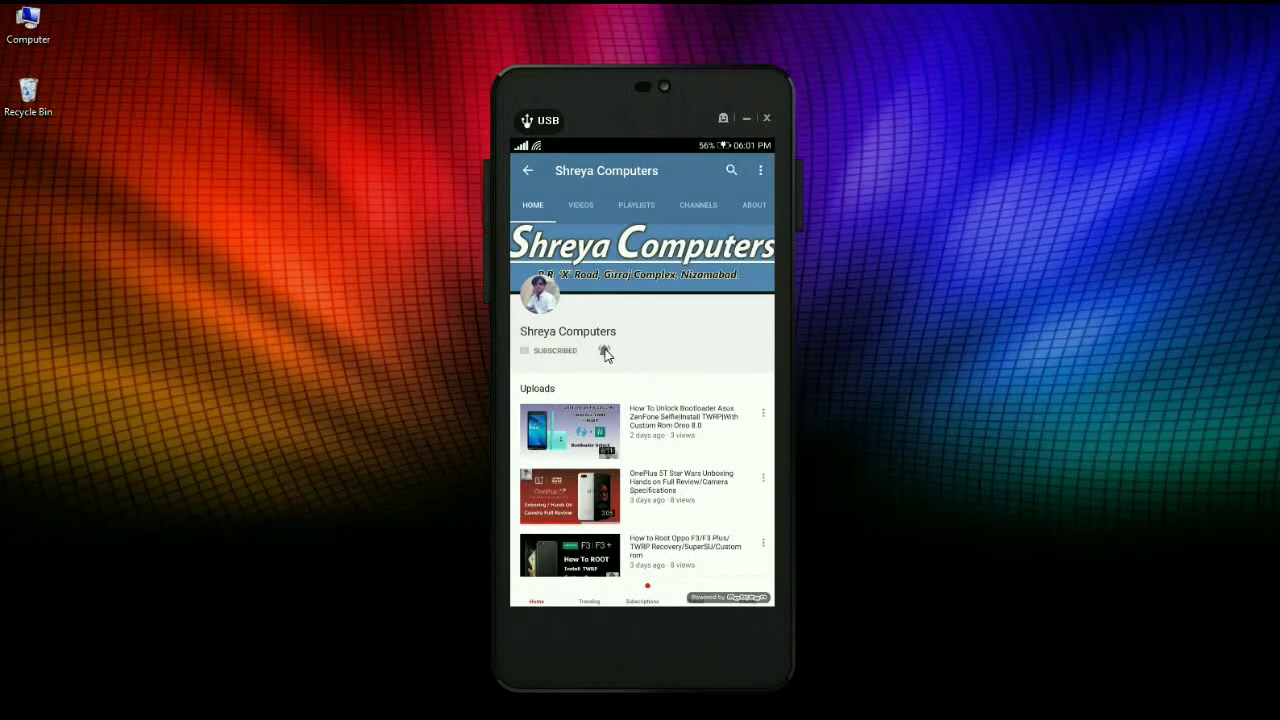
- Turn on all notifications with the bell next to SUBSCRIBED in the mirrored YouTube app
{"action": "left_click", "coordinate": [604, 350]}
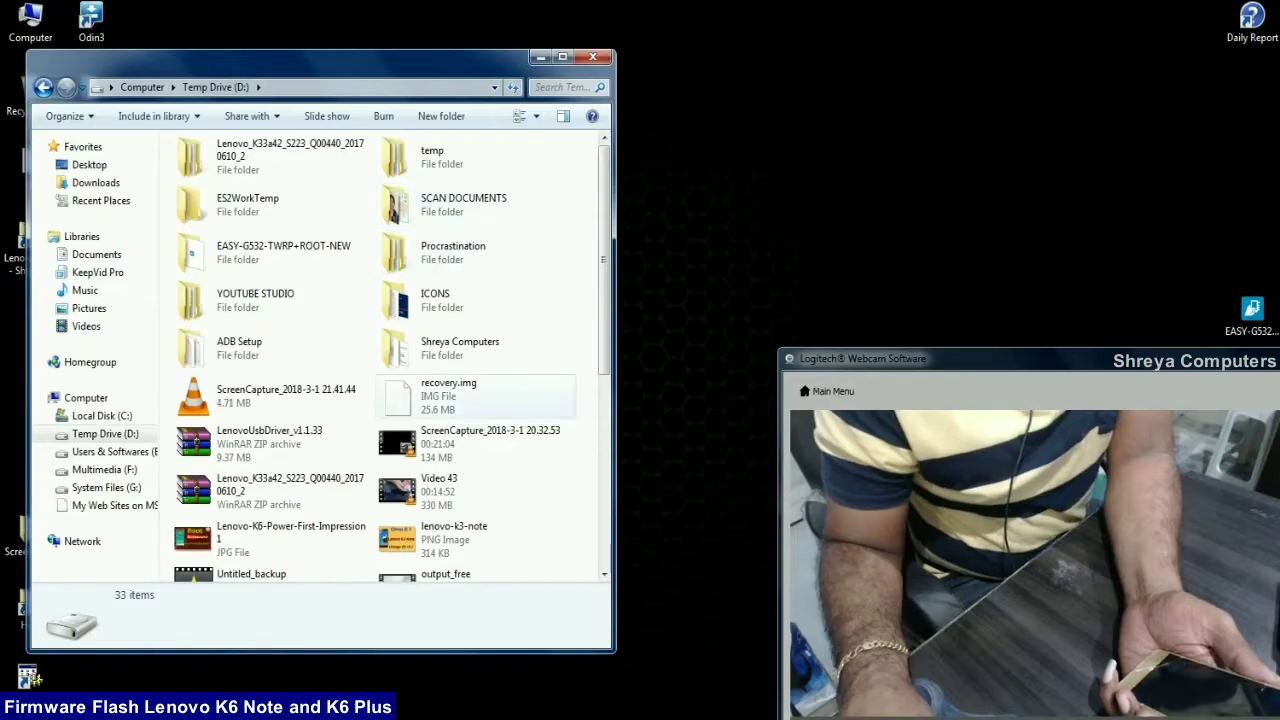
- Select recovery.img on Temp Drive (D:), then close the Explorer window to reveal the desktop
{"action": "left_click", "coordinate": [450, 395]}
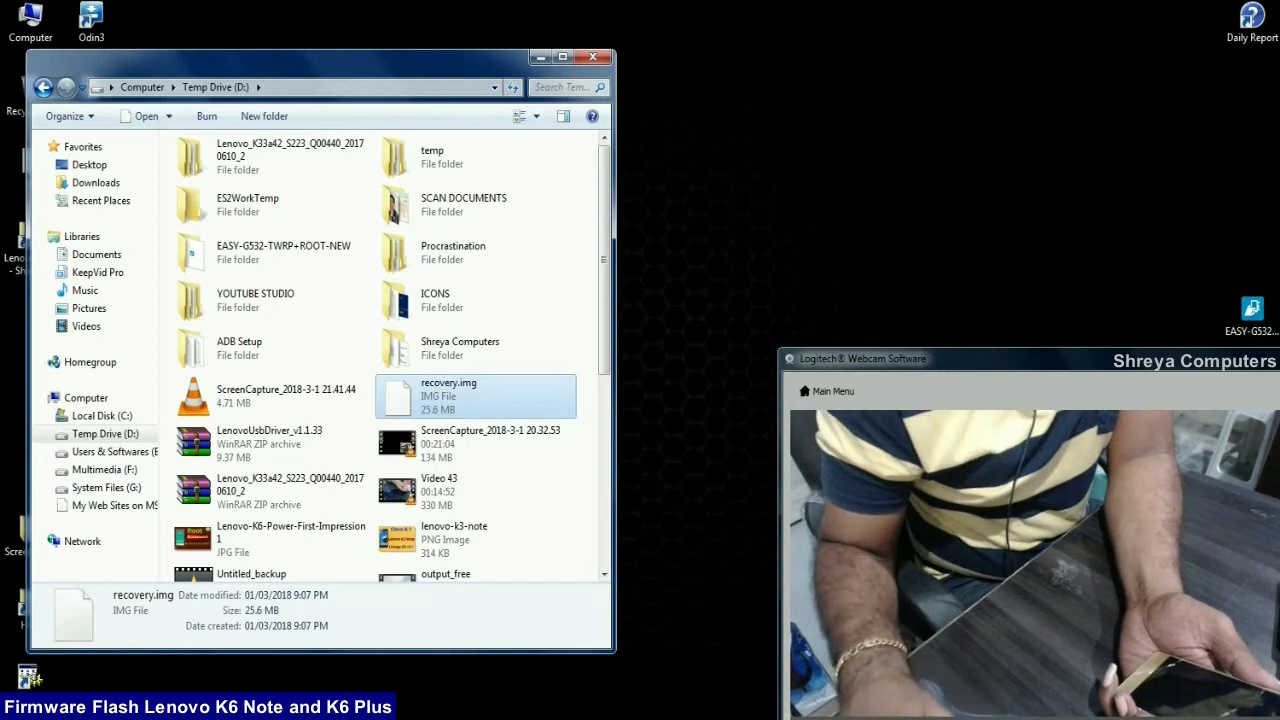
{"action": "scroll", "coordinate": [440, 392], "scroll_direction": "down", "scroll_amount": 1}
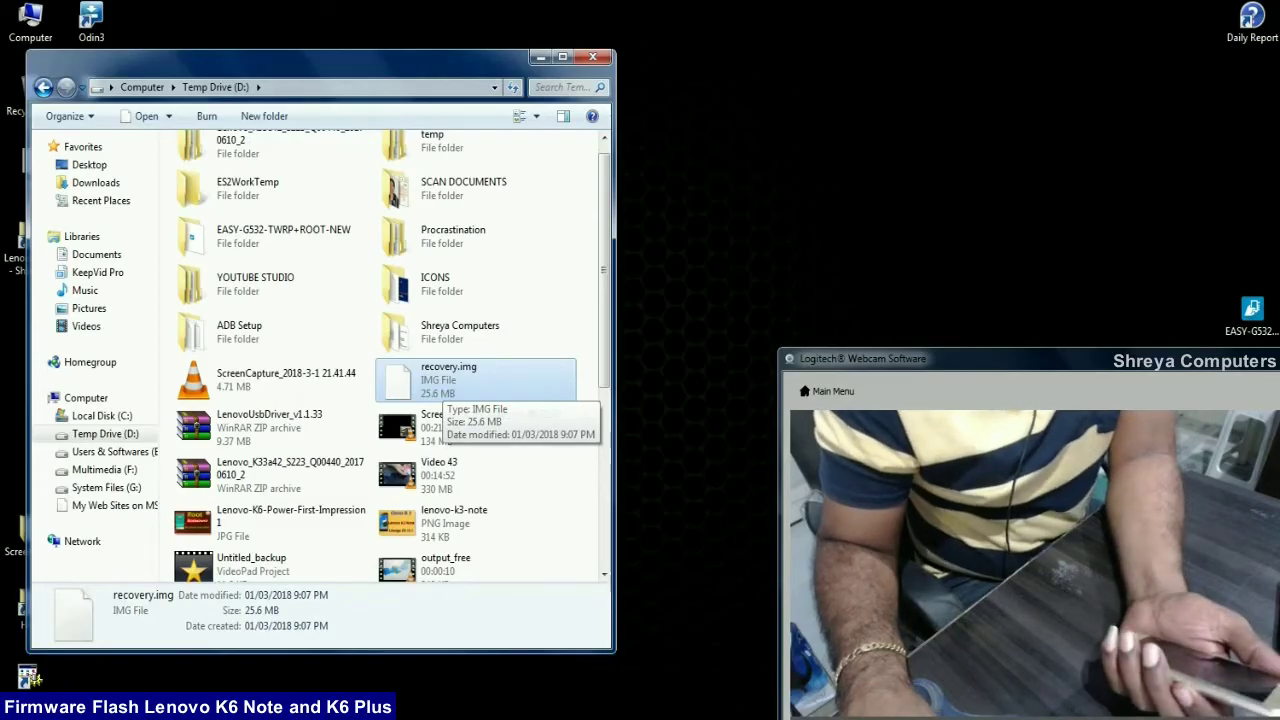
{"action": "key", "text": "super+d"}
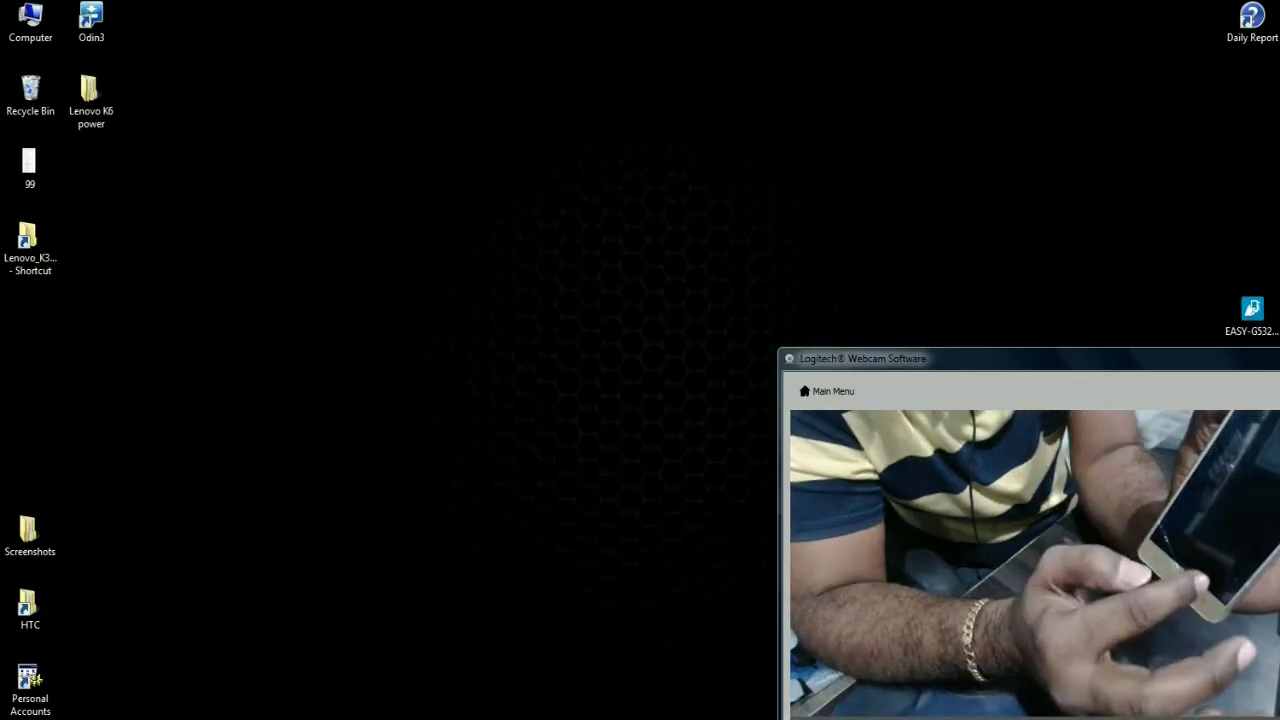
- Launch QFIL from the Start menu so its version 2.0.1.1 information appears
{"action": "key", "text": "super"}
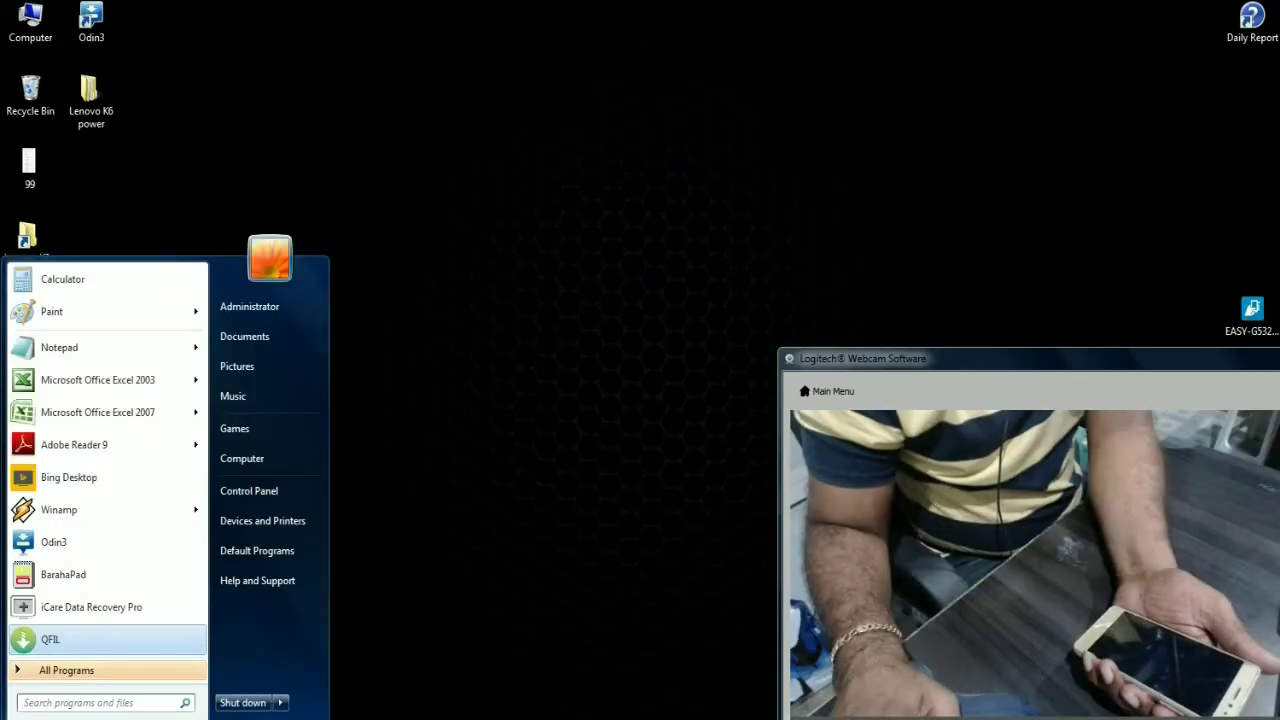
{"action": "key", "text": "Escape"}
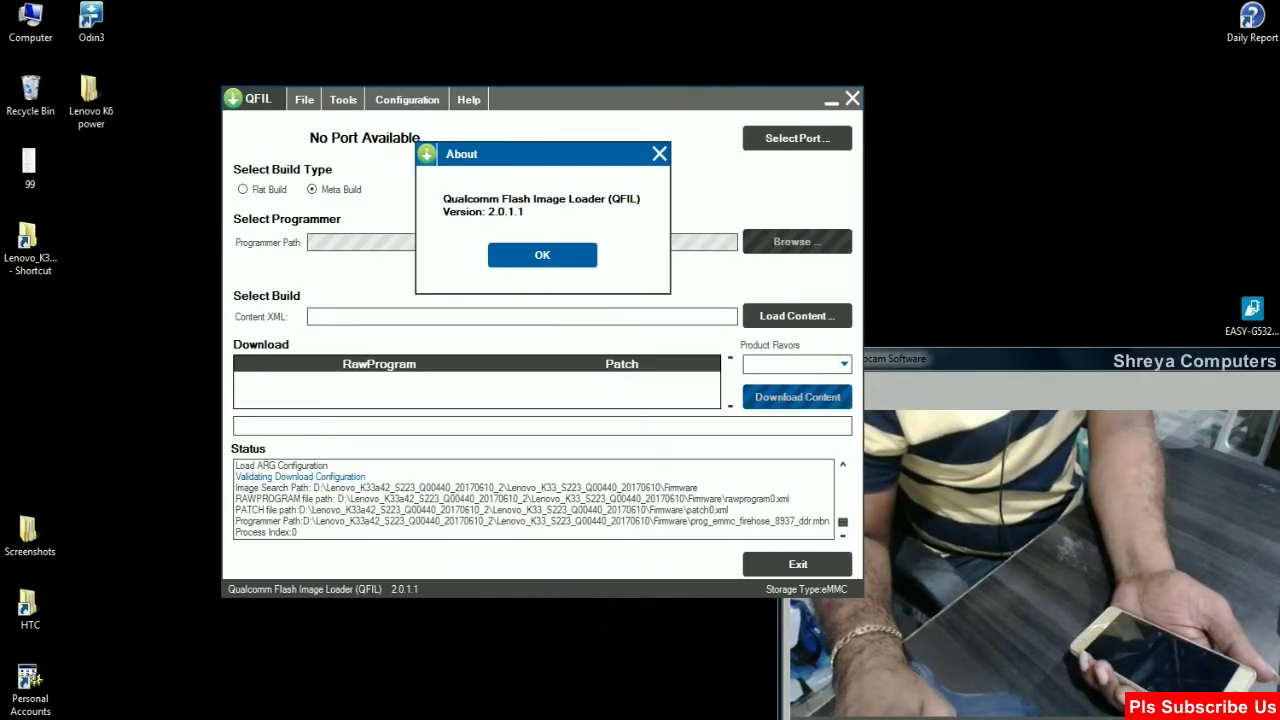
- Dismiss QFIL's version information and move its window left, clear of the webcam view
{"action": "left_click", "coordinate": [659, 153]}
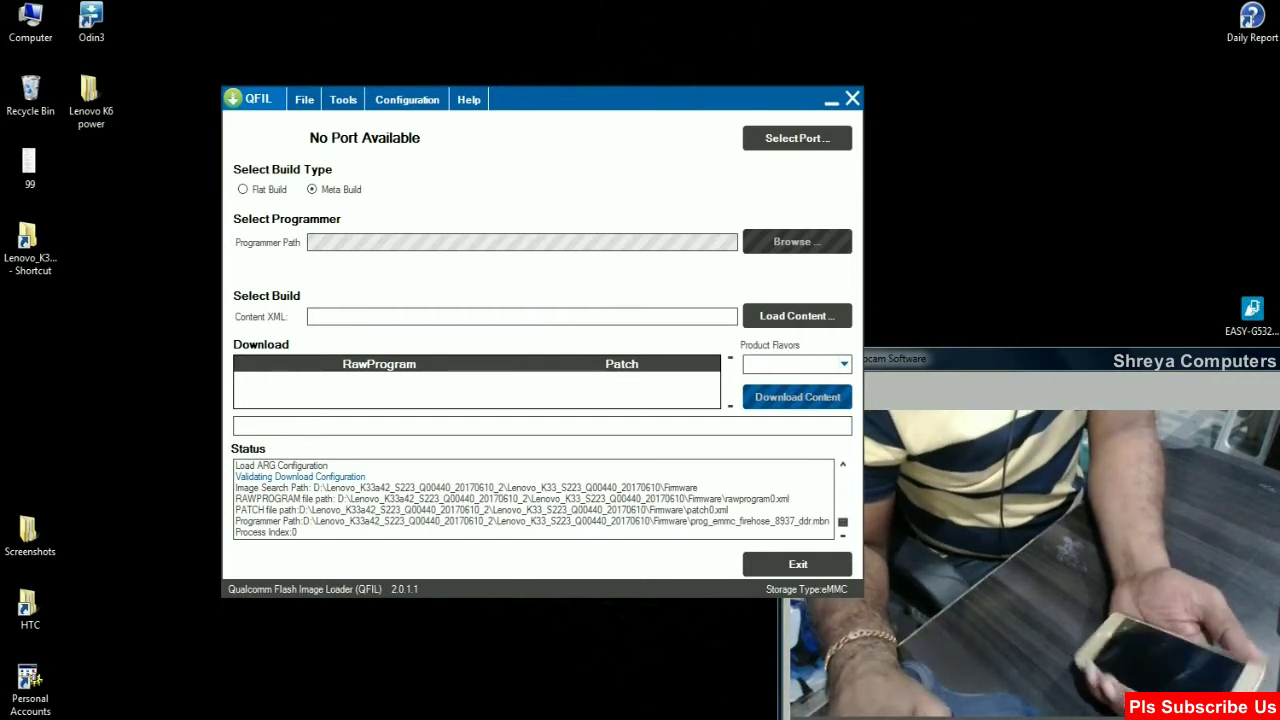
{"action": "left_click_drag", "start_coordinate": [560, 99], "coordinate": [469, 77]}
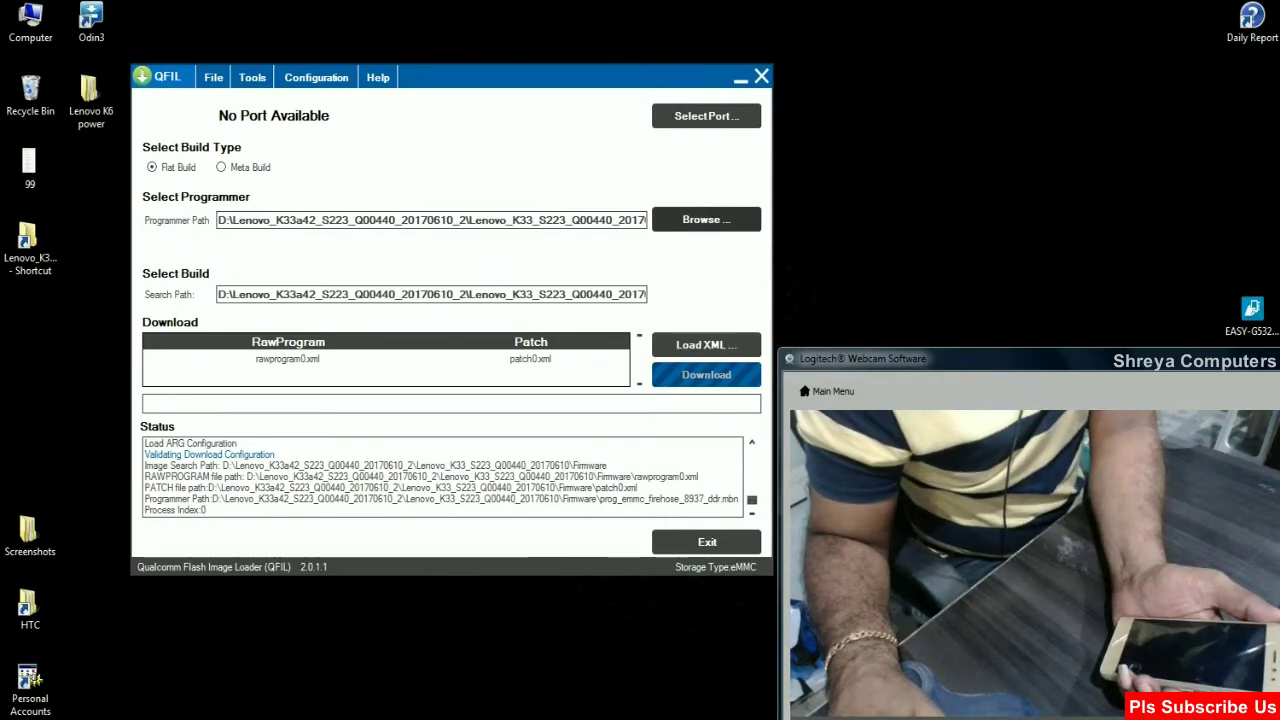
- Choose prog_emmc_firehose_8937_ddr.mbn from the Lenovo_K33 firmware's Firmware folder on D: as programmer
{"action": "left_click", "coordinate": [706, 219]}
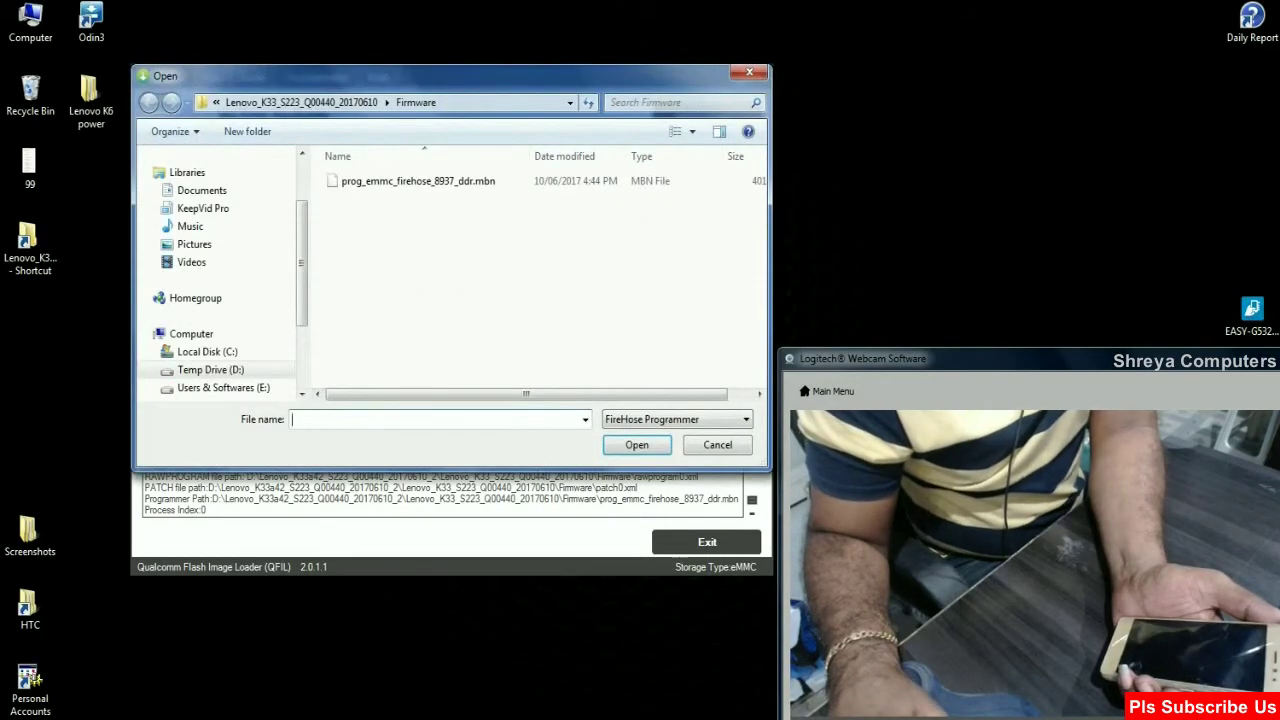
{"action": "left_click", "coordinate": [210, 369]}
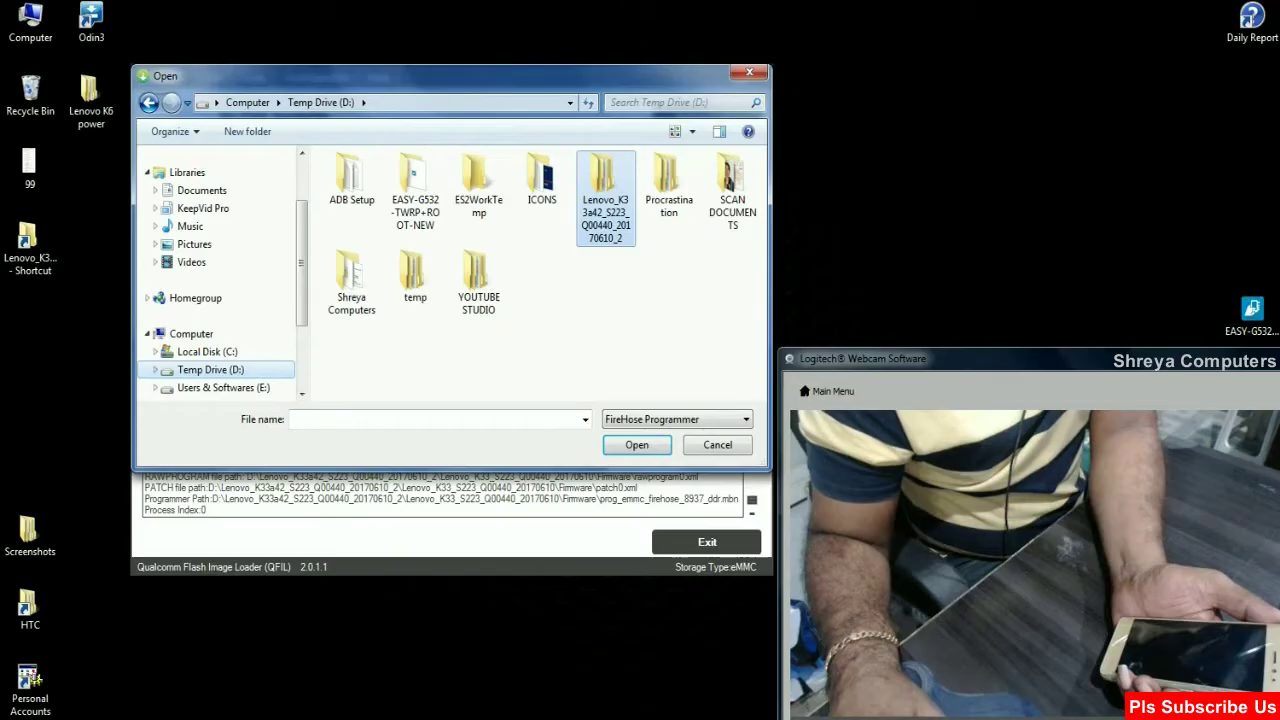
{"action": "double_click", "coordinate": [609, 180]}
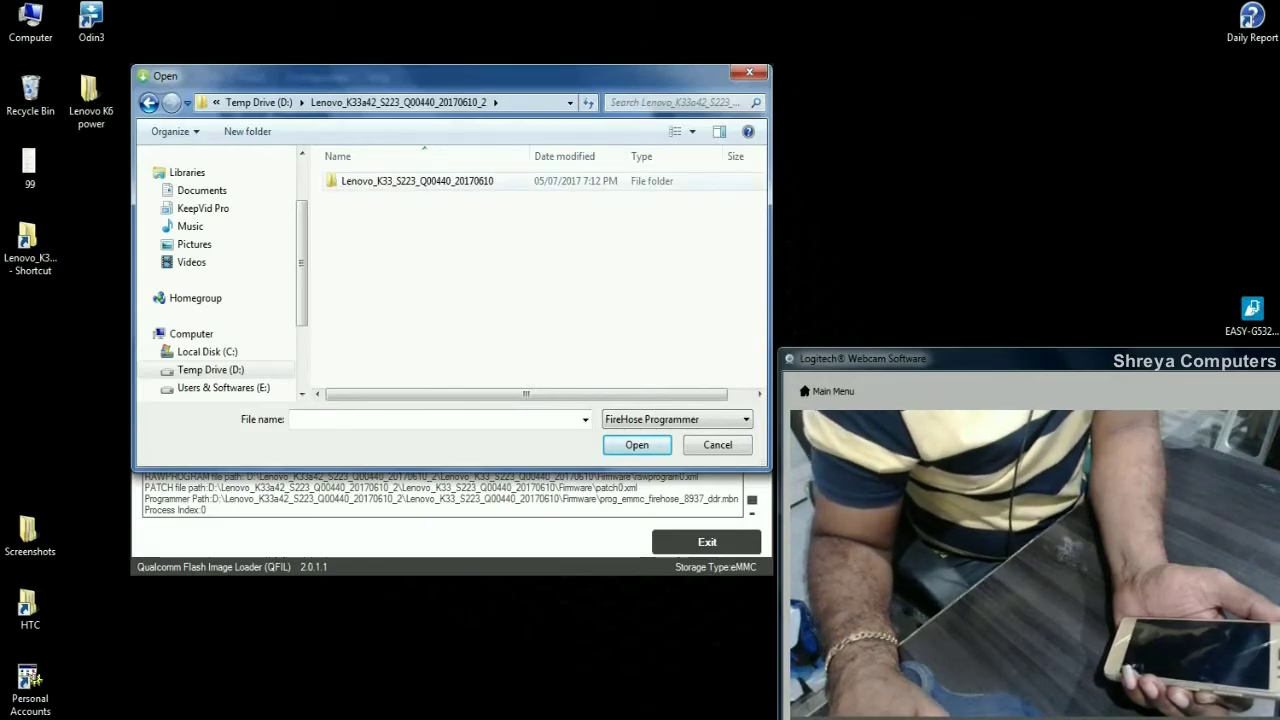
{"action": "double_click", "coordinate": [417, 181]}
{"action": "double_click", "coordinate": [357, 197]}
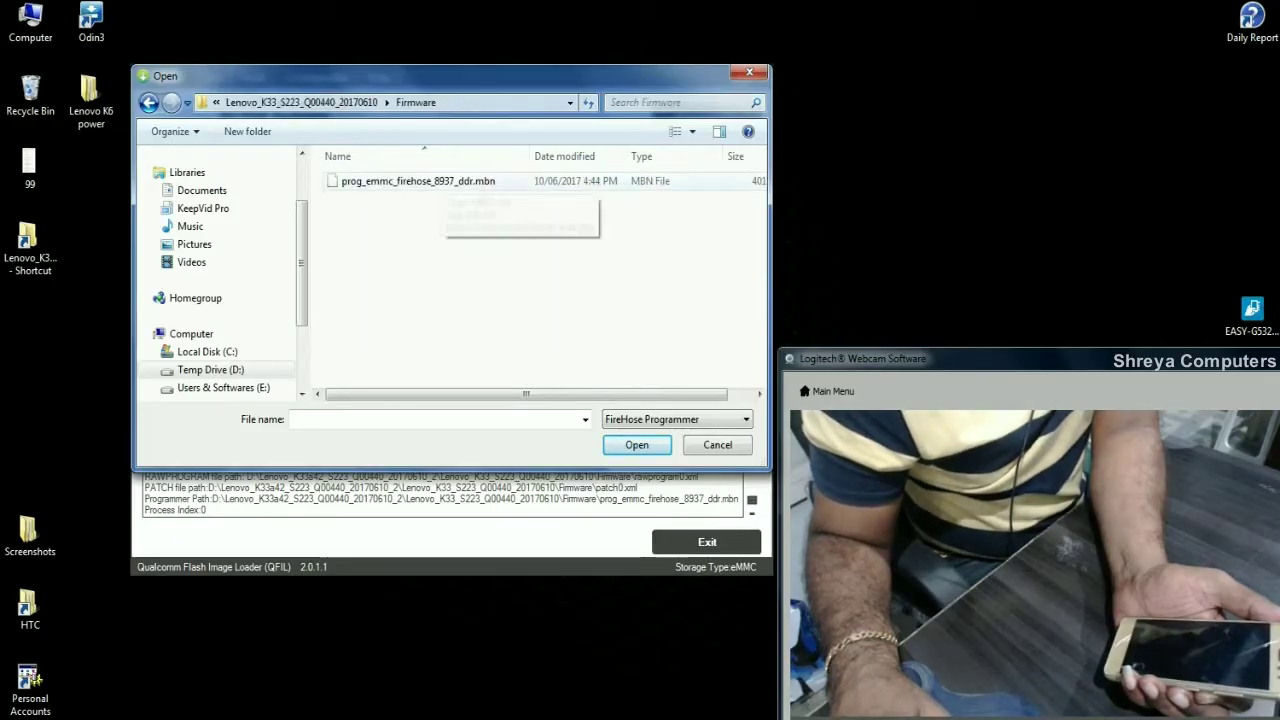
{"action": "left_click", "coordinate": [430, 181]}
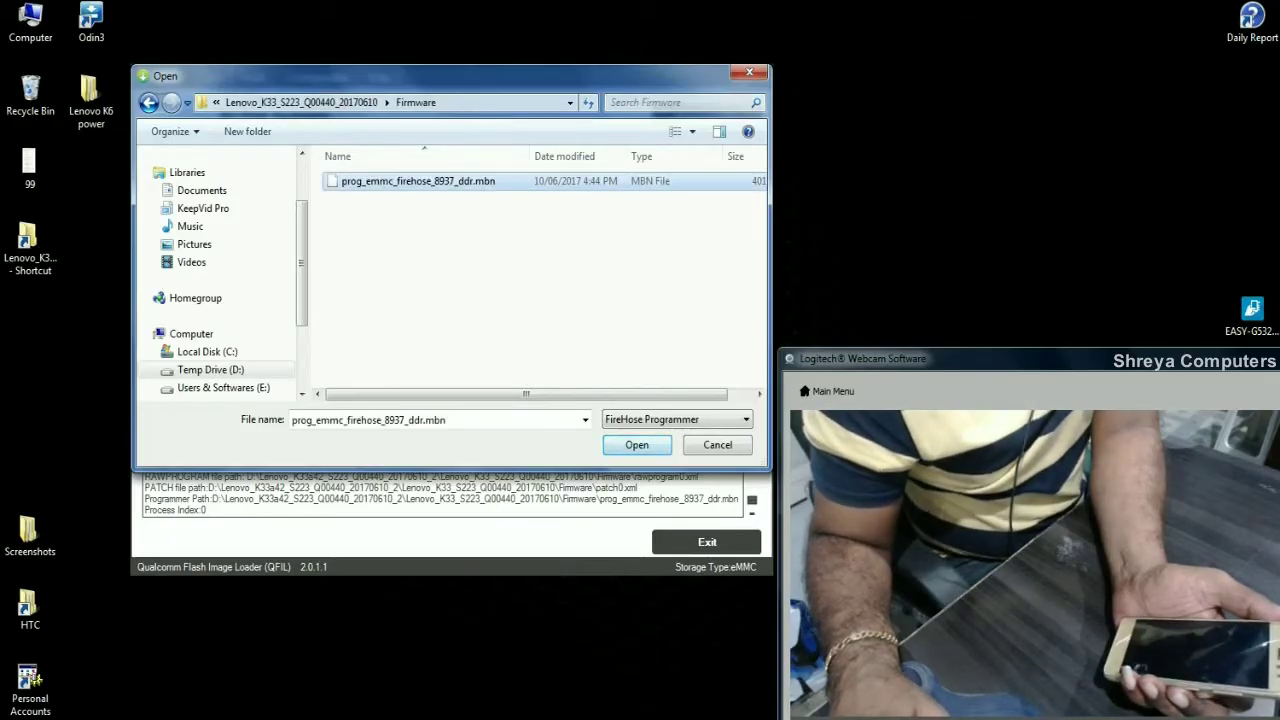
{"action": "key", "text": "Return"}
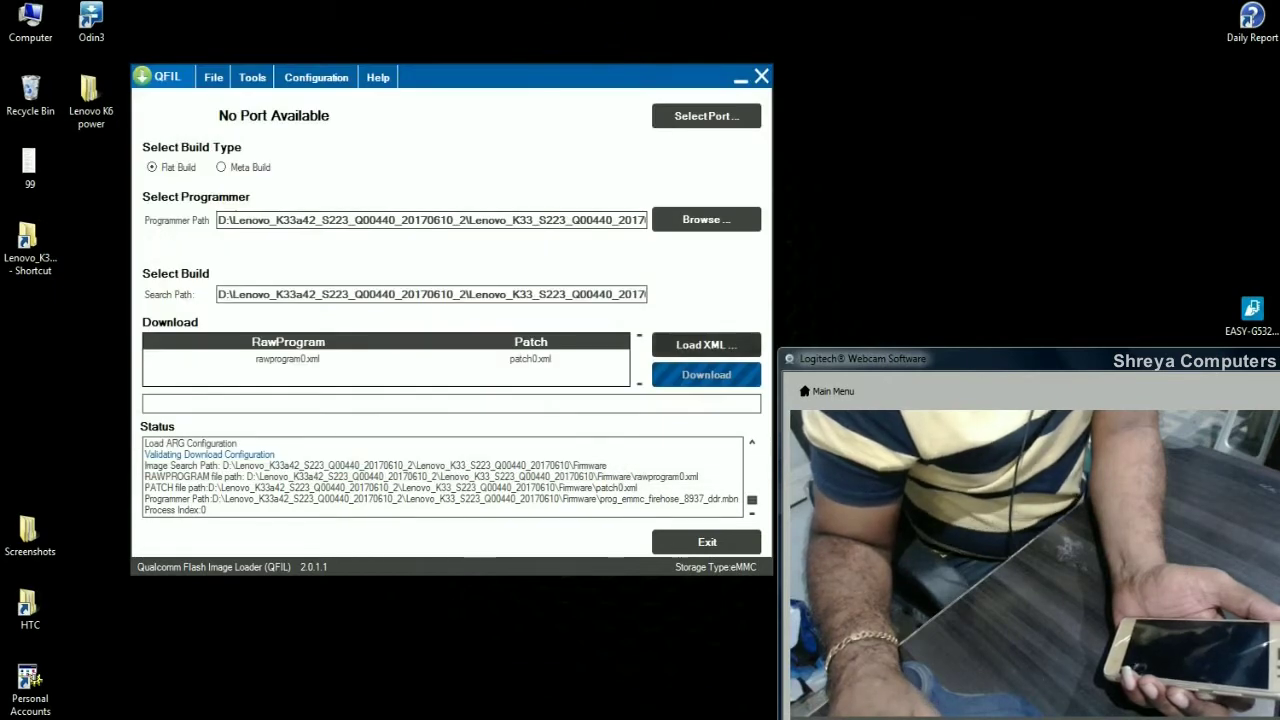
- Load rawprogram0.xml as the raw program file and patch0.xml as the patch file
{"action": "left_click", "coordinate": [706, 344]}
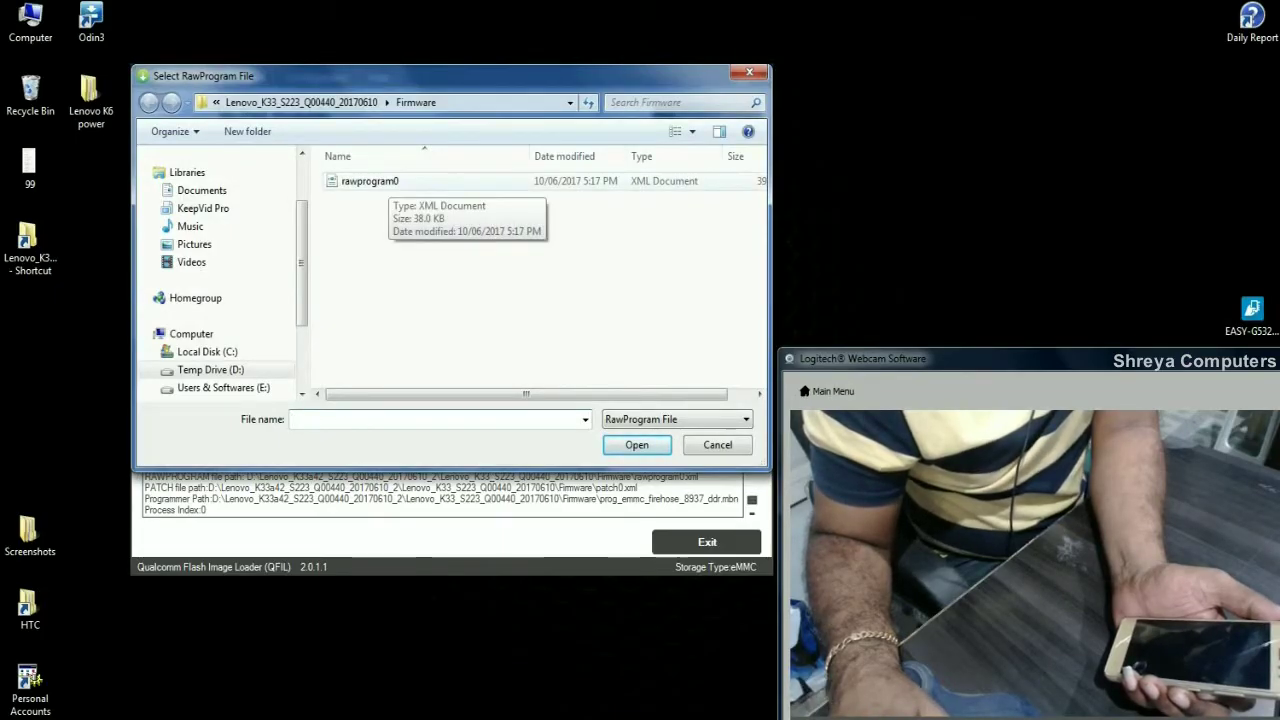
{"action": "left_click", "coordinate": [375, 182]}
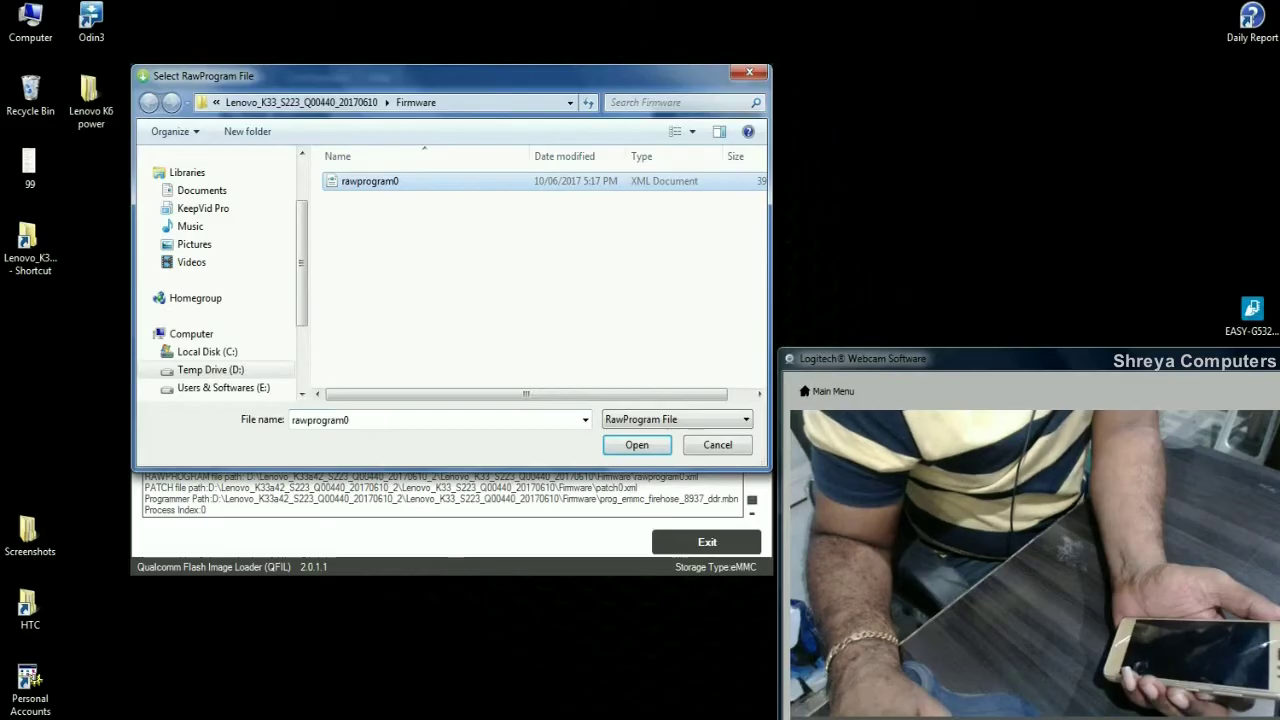
{"action": "left_click", "coordinate": [637, 445]}
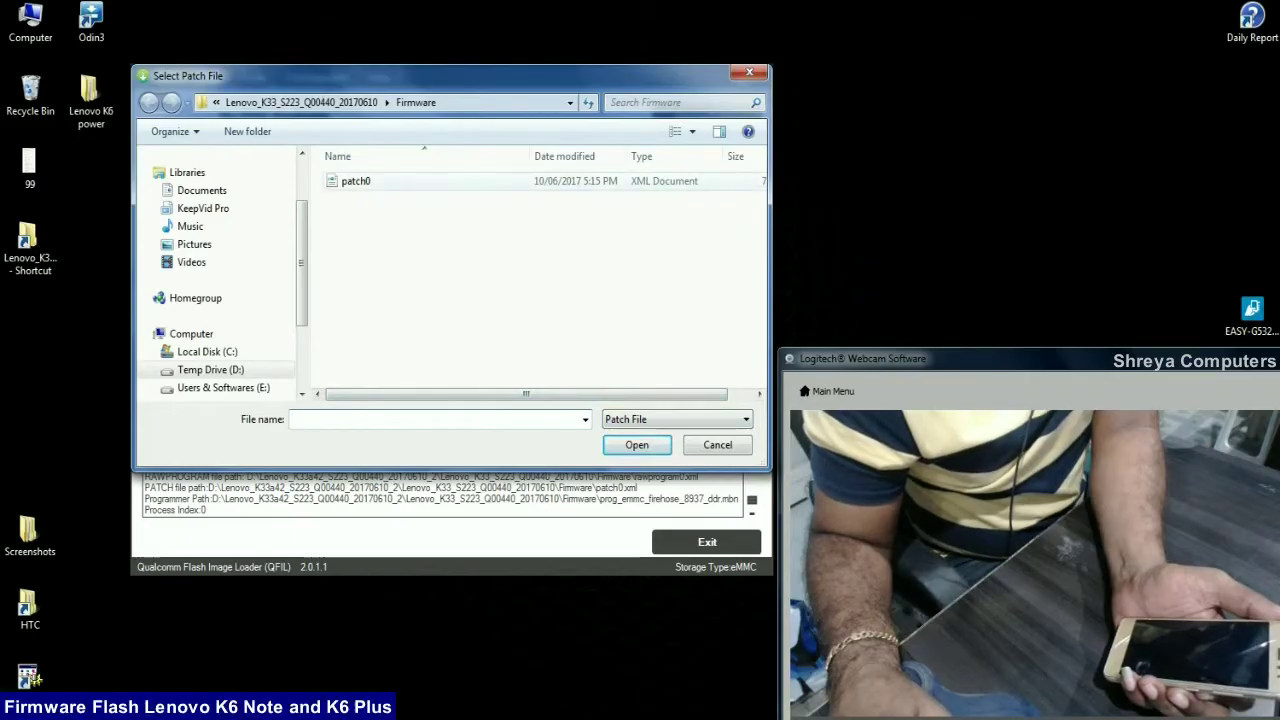
{"action": "left_click", "coordinate": [370, 181]}
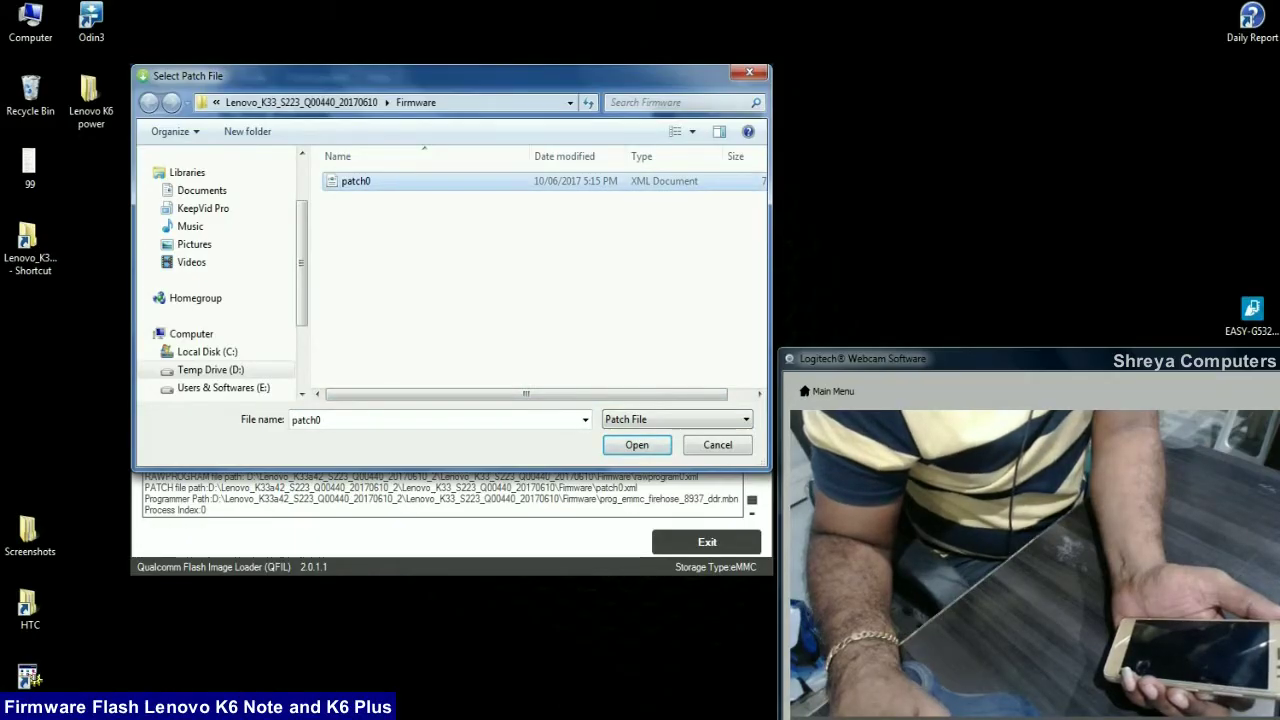
{"action": "left_click", "coordinate": [637, 445]}
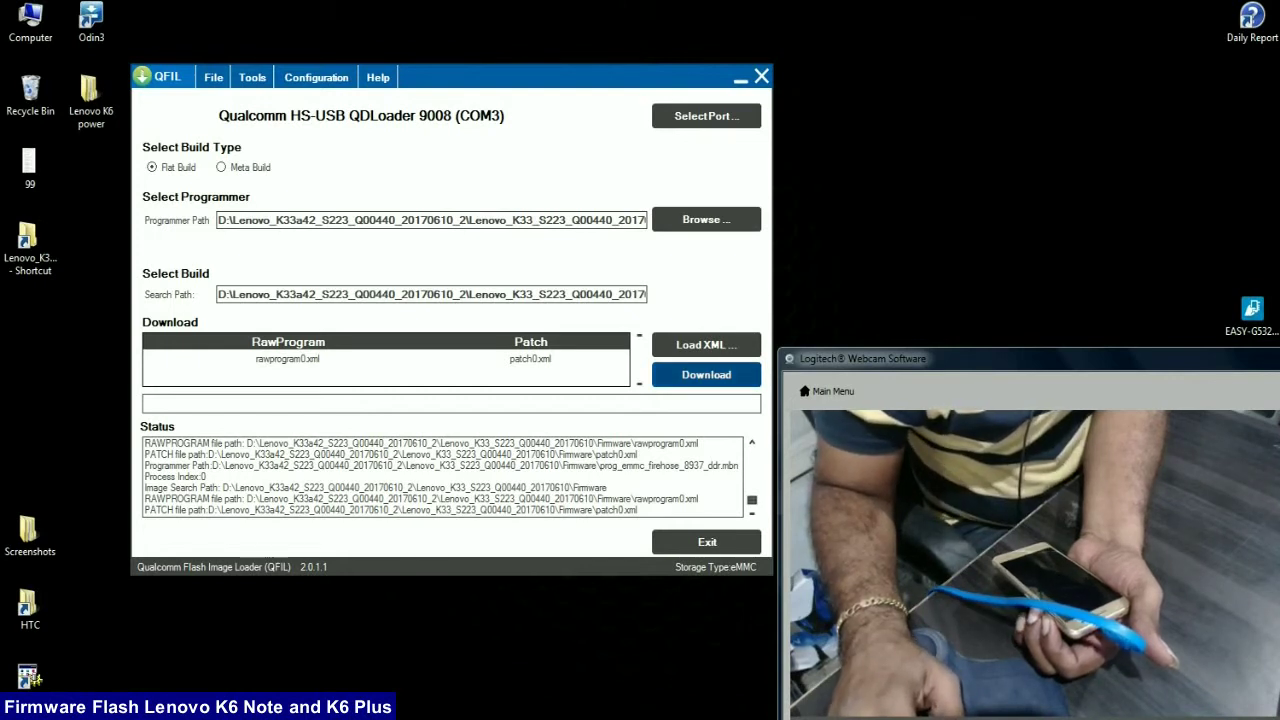
- With the phone detected on QDLoader 9008 (COM3), start flashing the firmware
{"action": "key", "text": "Return"}
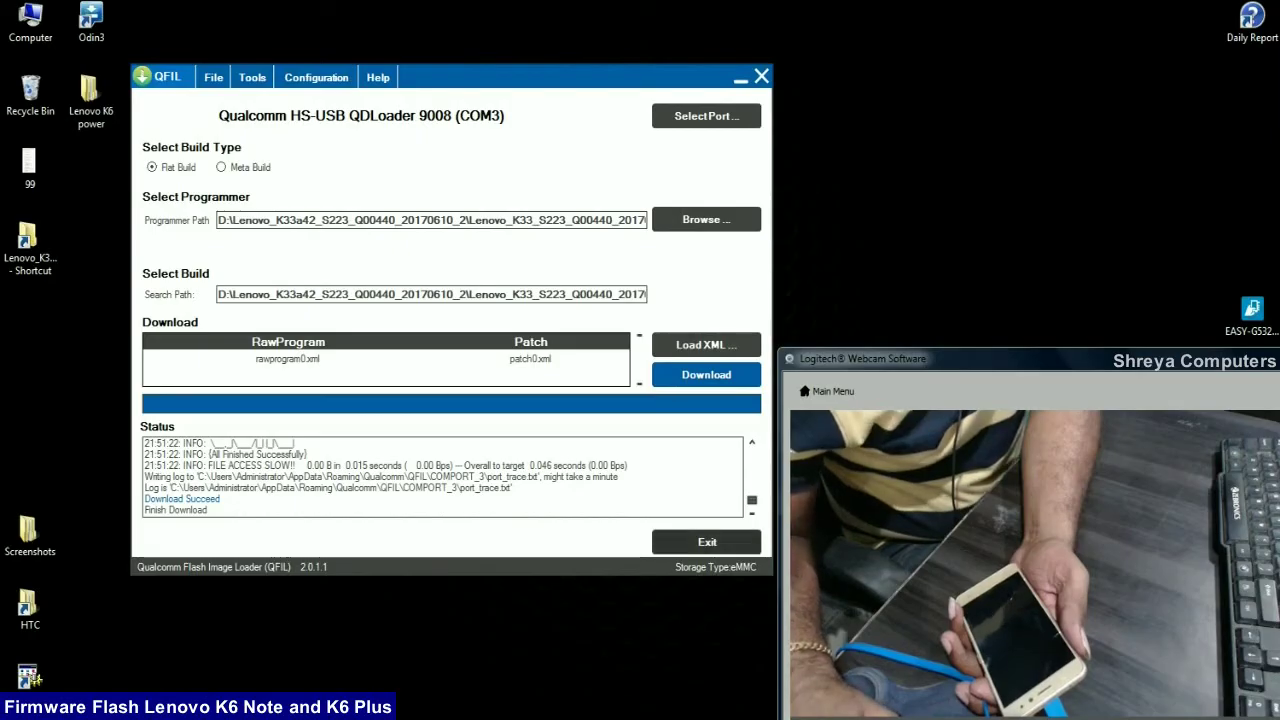
{"action": "left_click", "coordinate": [707, 541]}
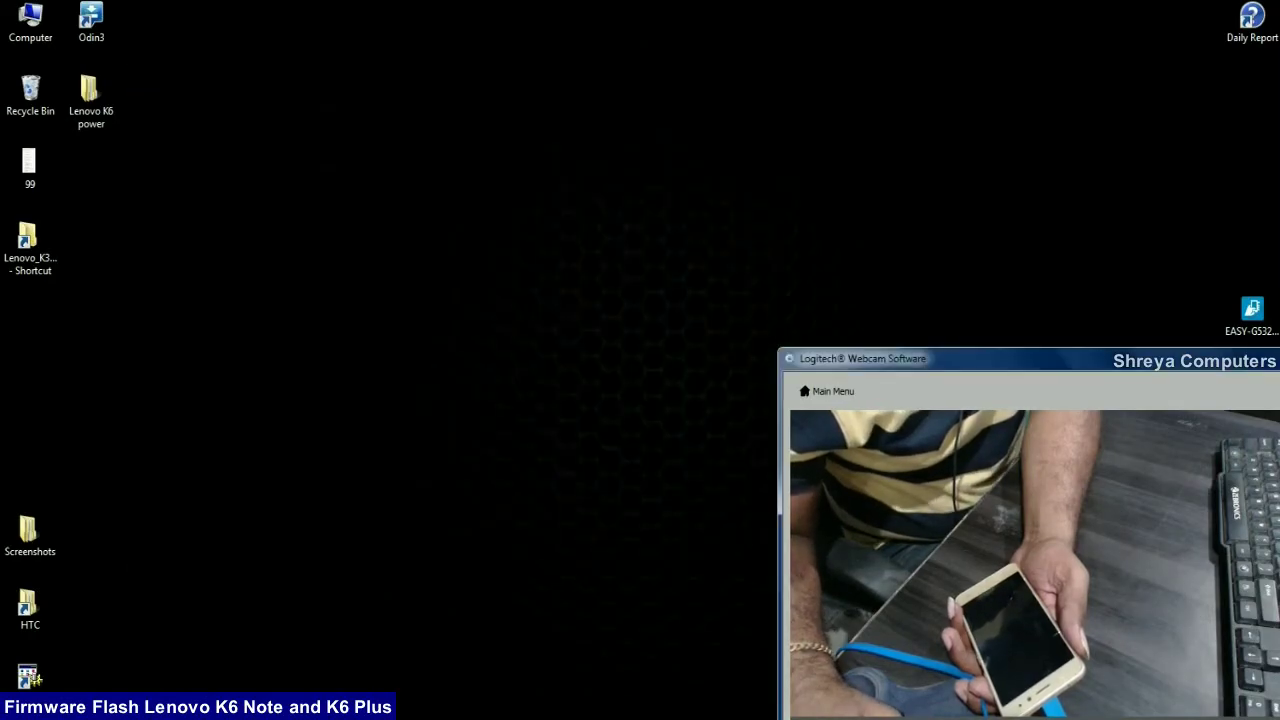